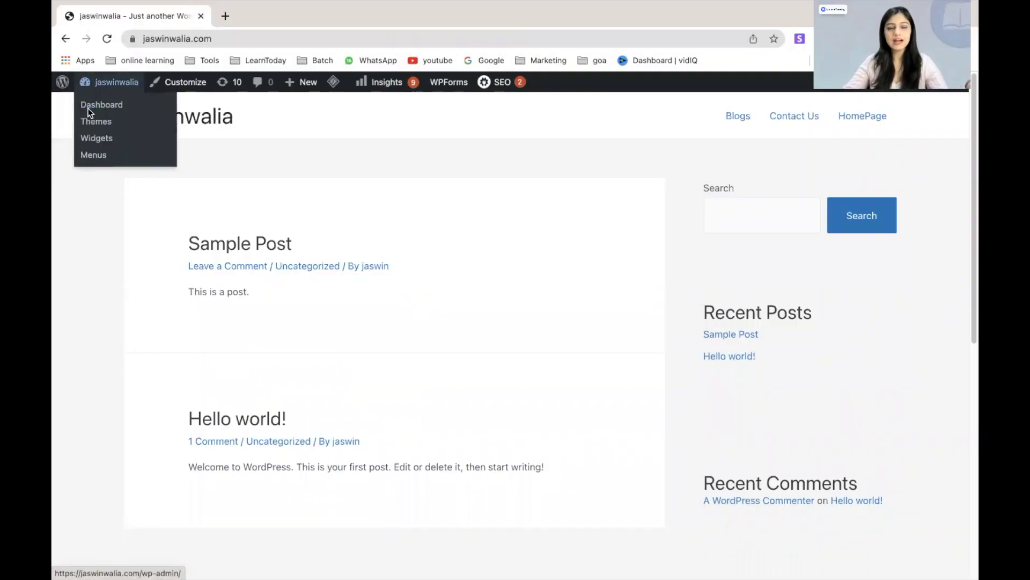
# Go to the admin dashboard and open Pages > All Pages
pyautogui.click(93, 111)
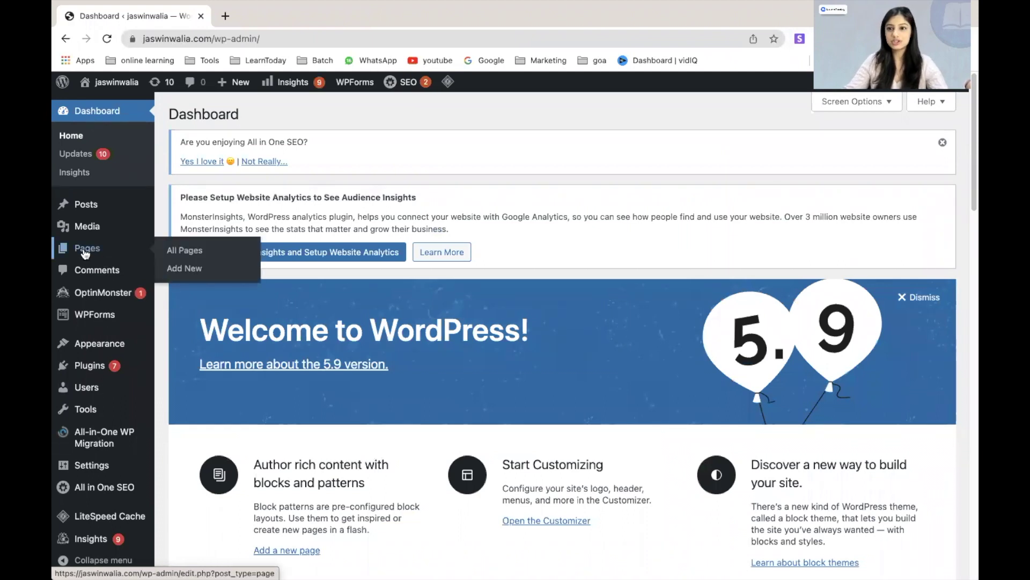
pyautogui.click(179, 256)
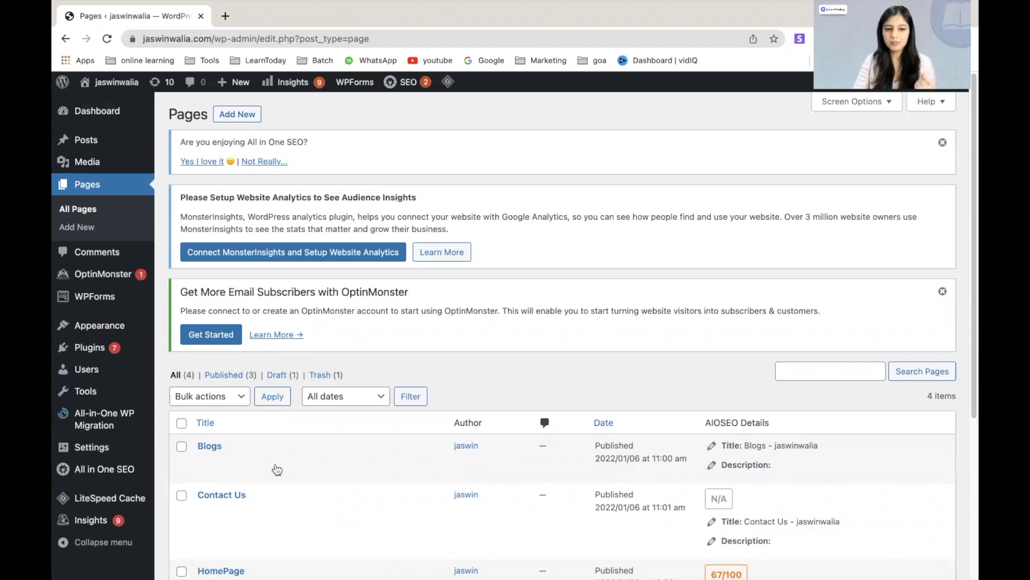
pyautogui.moveTo(241, 451)
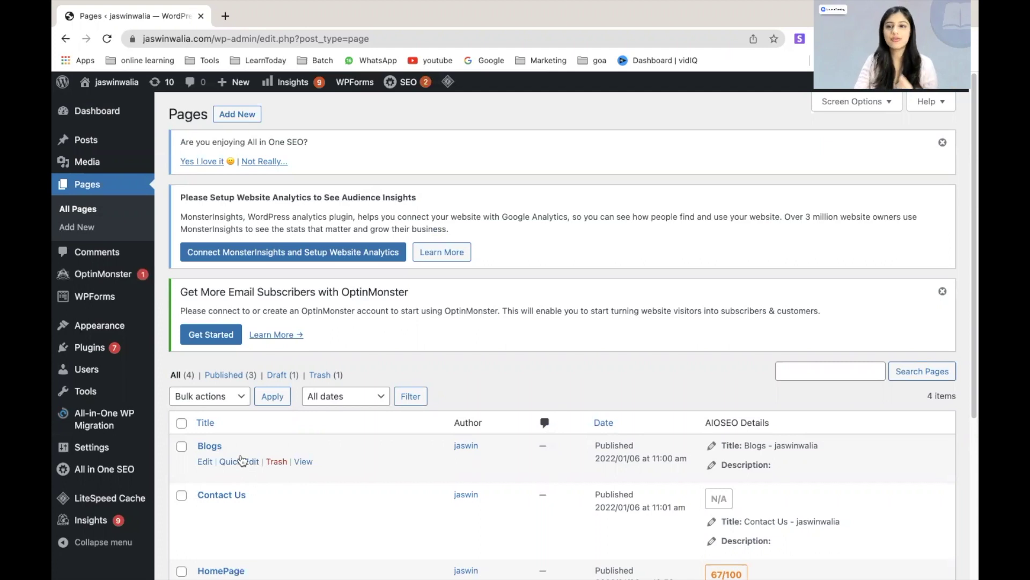
pyautogui.scroll(-1, 451, 384)
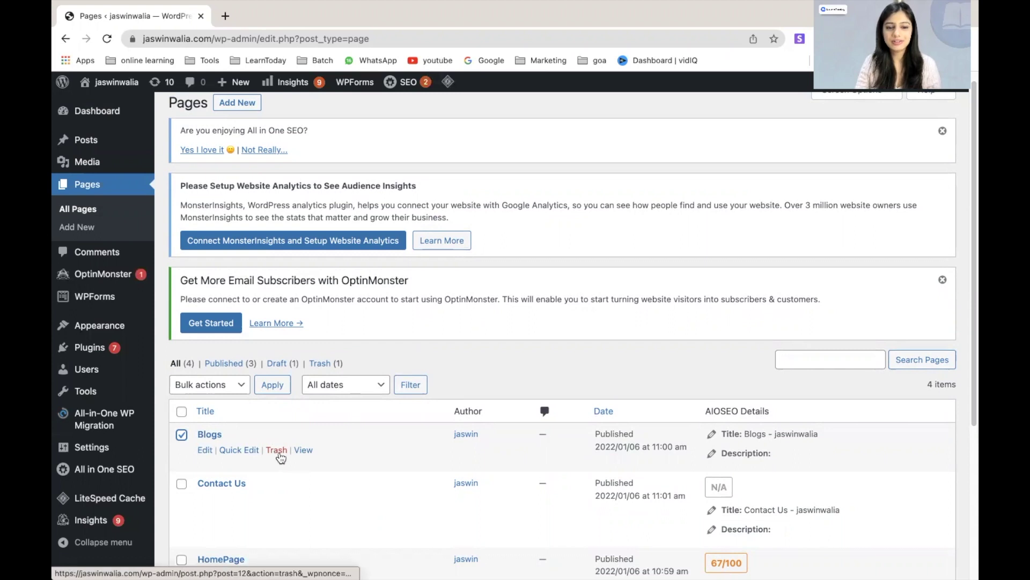
# Trash the Blogs page from its row actions
pyautogui.click(276, 450)
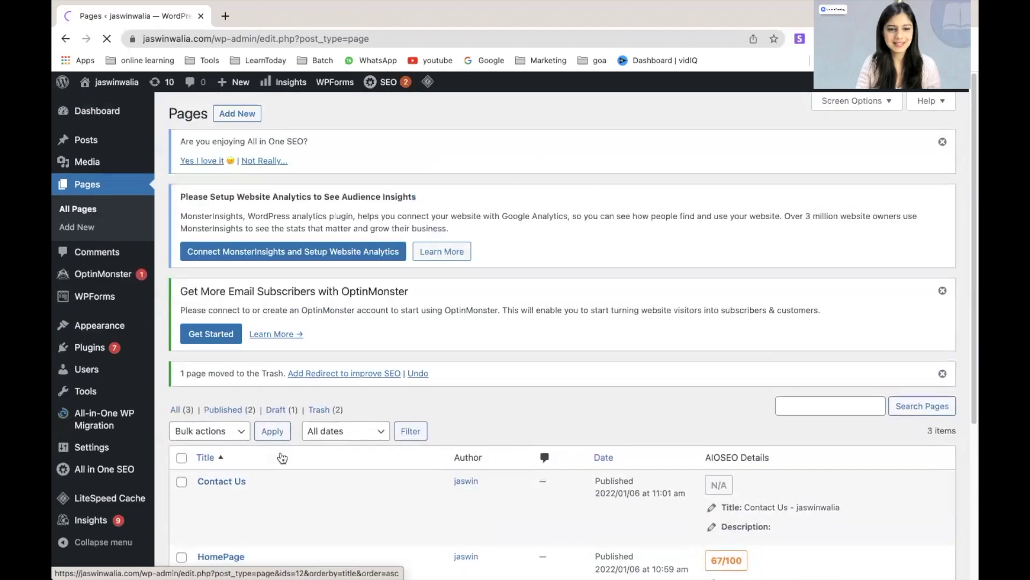
# Filter the Pages list to Trash (2), showing Blogs and Sample Page
pyautogui.click(320, 413)
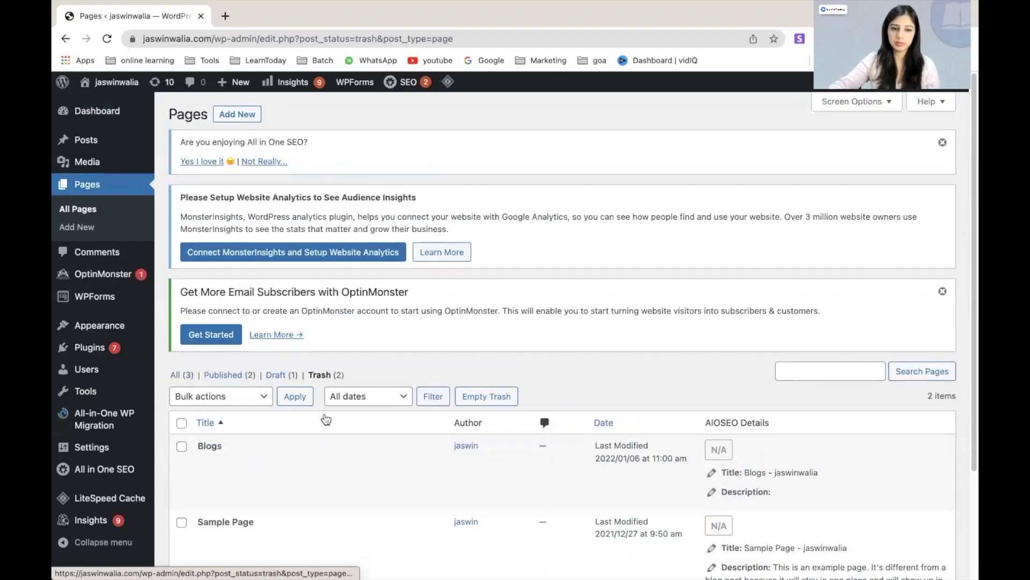
pyautogui.scroll(-2, 237, 461)
pyautogui.scroll(-1, 234, 462)
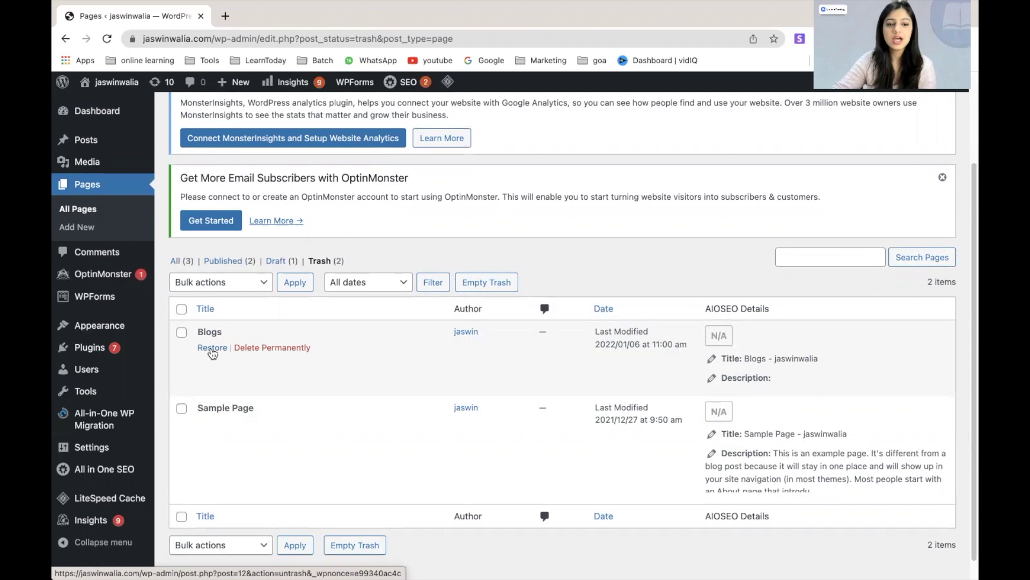
pyautogui.moveTo(226, 521)
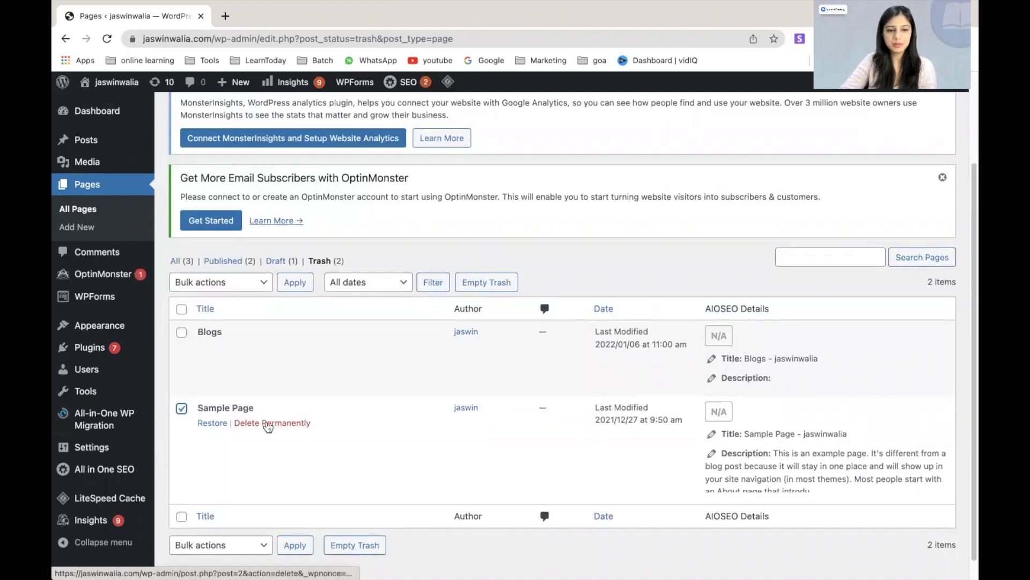
# Apply the Delete permanently bulk action to the checked Sample Page
pyautogui.click(238, 286)
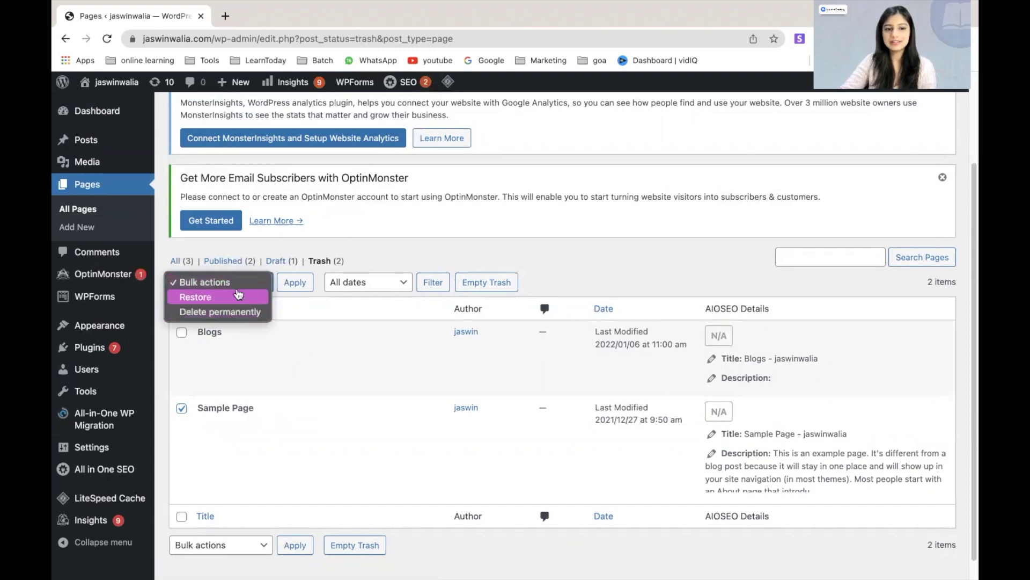
pyautogui.click(233, 312)
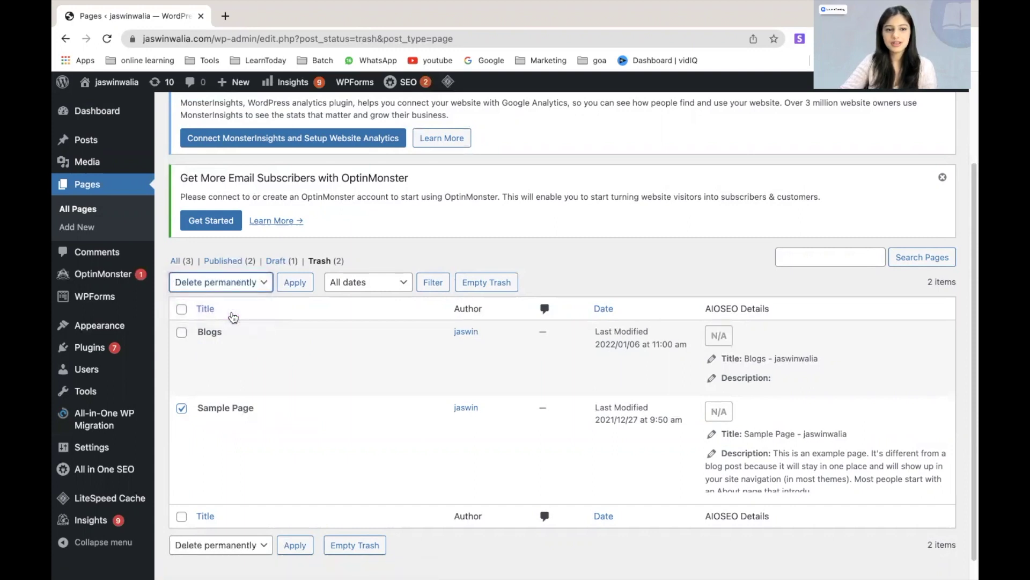
pyautogui.click(290, 283)
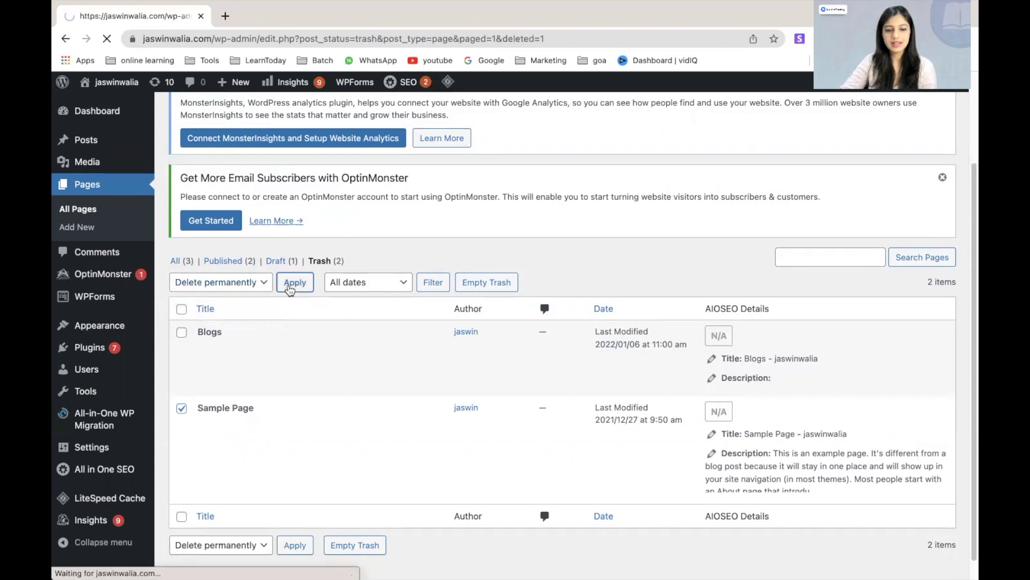